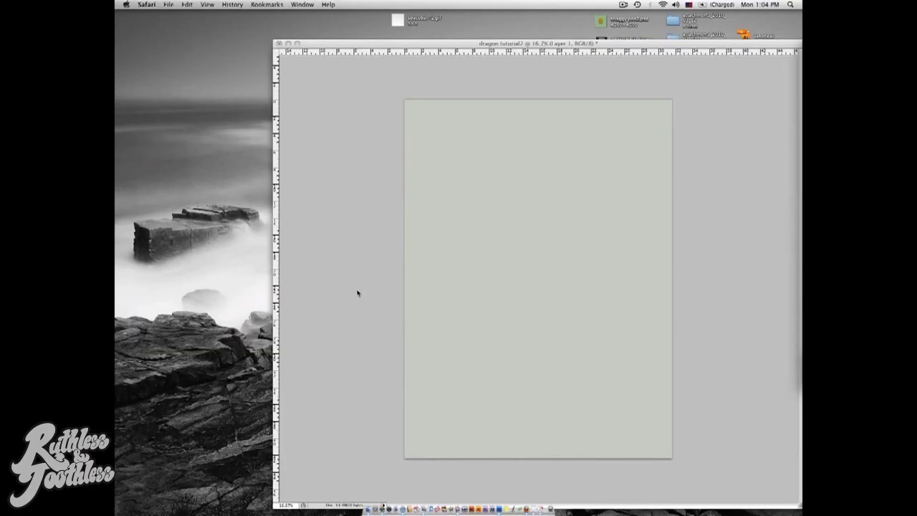
# Step: Set up the Brush tool with a soft round 21 px tip and a near-black grey foreground colour
pyautogui.click(355, 293)
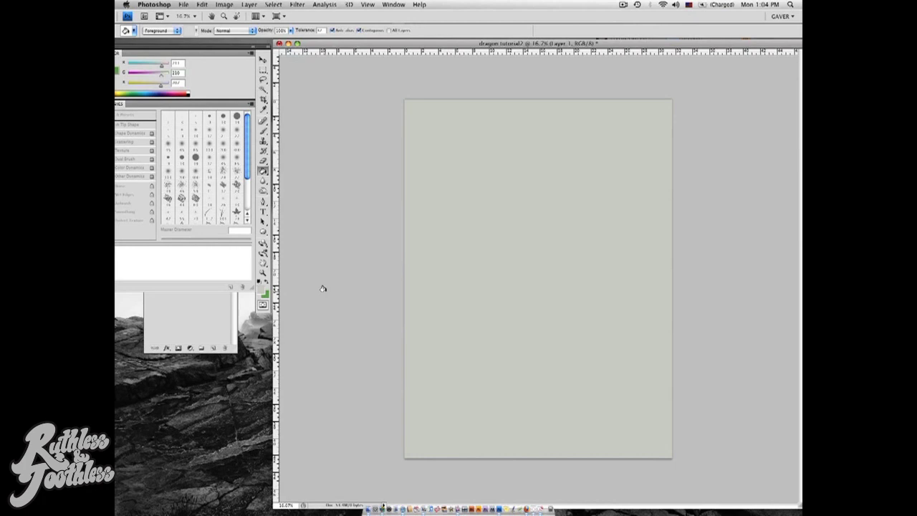
pyautogui.click(263, 129)
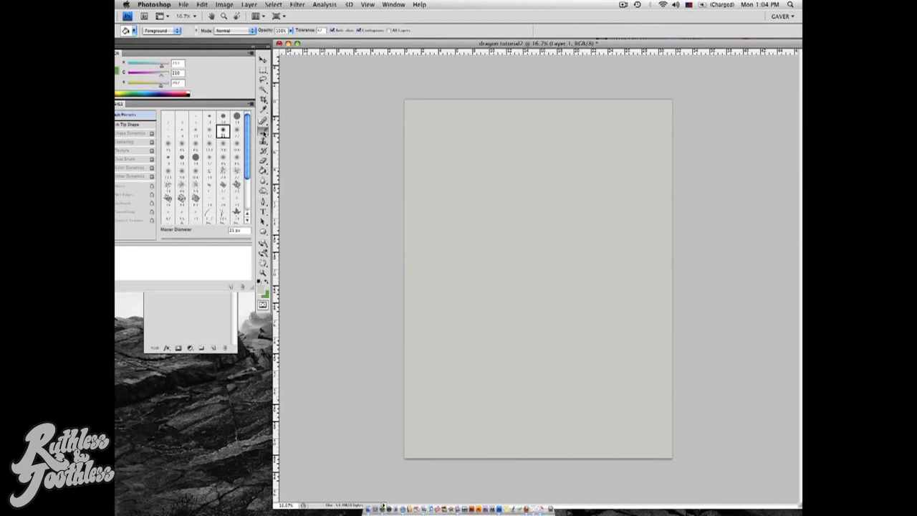
pyautogui.click(244, 129)
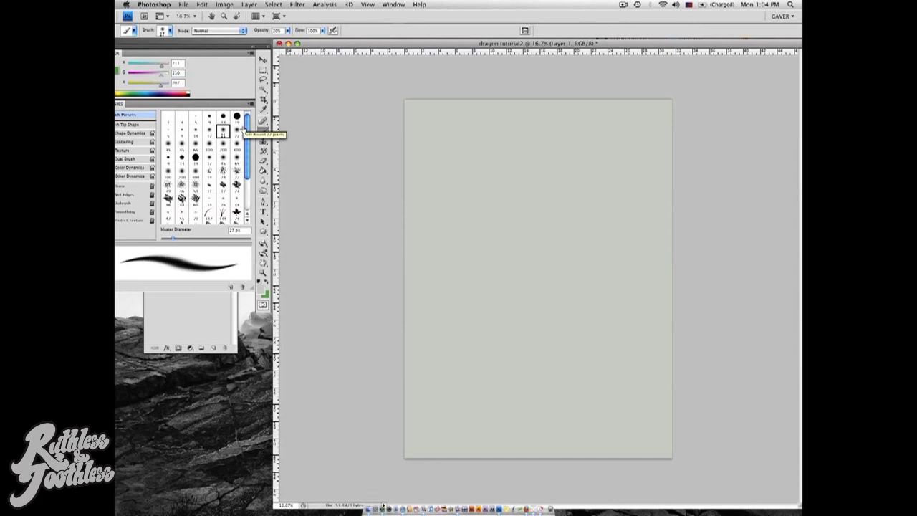
pyautogui.press('[')
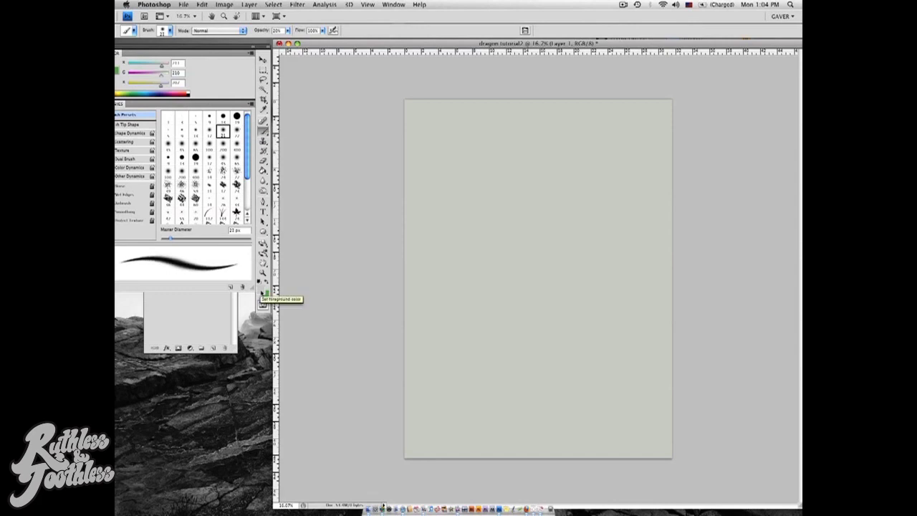
pyautogui.click(262, 294)
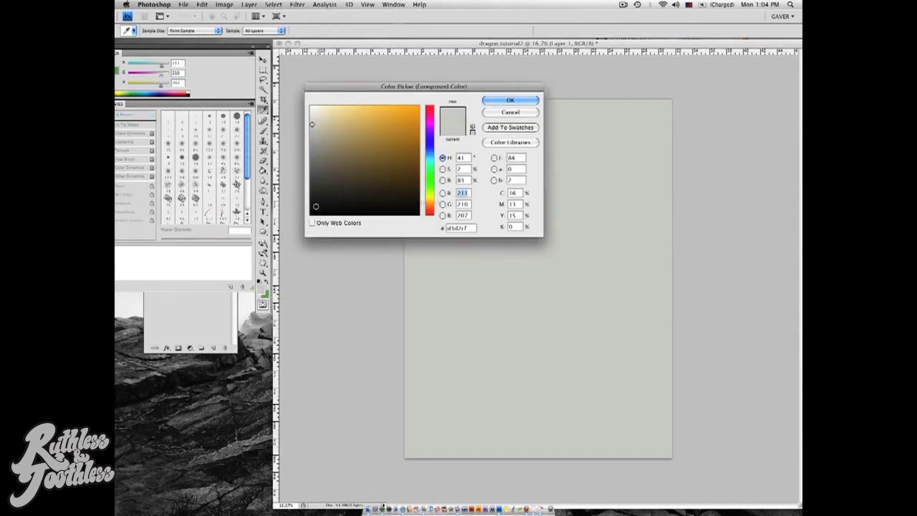
pyautogui.click(313, 196)
pyautogui.click(510, 100)
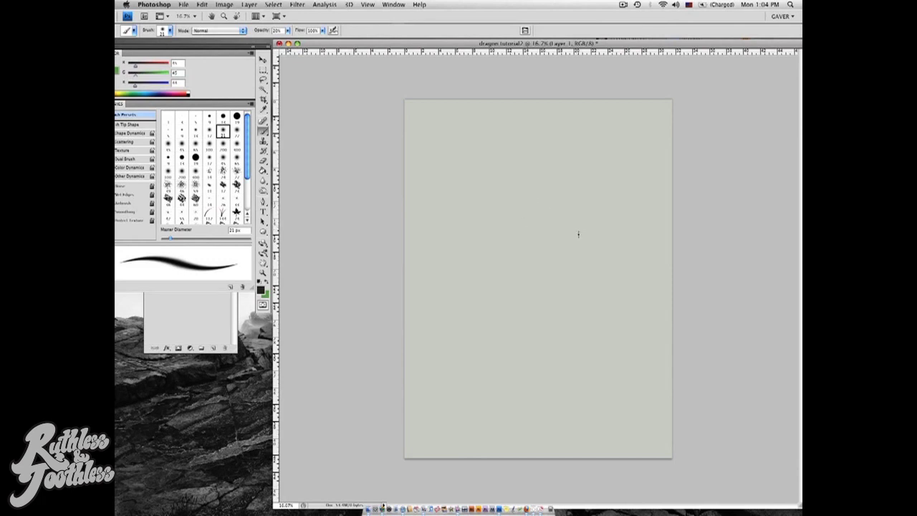
# Step: Sketch a wide oval for the dragon's skull right of the canvas centre, with two long horns rising towards the upper right
pyautogui.moveTo(555, 231)
pyautogui.mouseDown()
pyautogui.moveTo(585, 233)
pyautogui.moveTo(610, 254)
pyautogui.moveTo(559, 270)
pyautogui.moveTo(539, 246)
pyautogui.moveTo(578, 231)
pyautogui.moveTo(608, 257)
pyautogui.moveTo(551, 270)
pyautogui.moveTo(538, 239)
pyautogui.moveTo(598, 237)
pyautogui.moveTo(586, 273)
pyautogui.mouseUp()
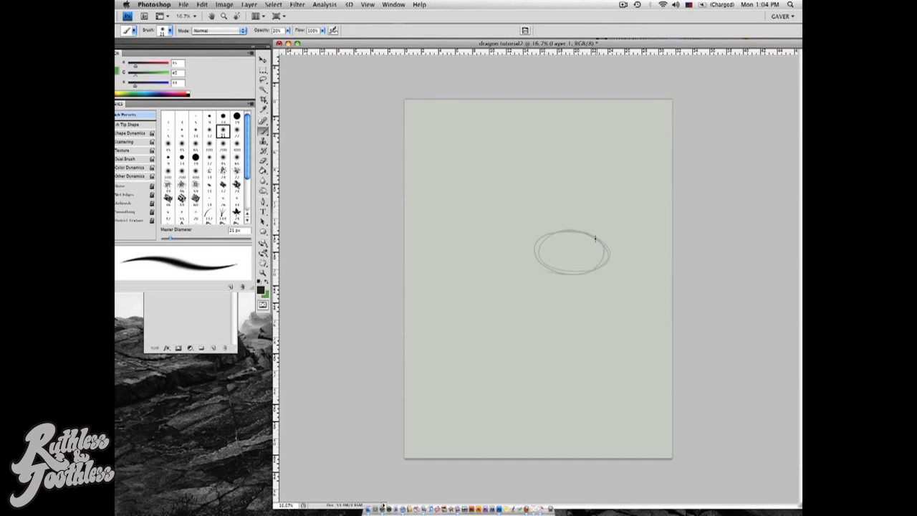
pyautogui.moveTo(577, 240)
pyautogui.mouseDown()
pyautogui.moveTo(536, 250)
pyautogui.moveTo(592, 241)
pyautogui.moveTo(586, 233)
pyautogui.moveTo(614, 209)
pyautogui.mouseUp()
pyautogui.moveTo(609, 251); pyautogui.dragTo(663, 213)
pyautogui.moveTo(600, 237); pyautogui.dragTo(643, 192)
pyautogui.moveTo(630, 233)
pyautogui.mouseDown()
pyautogui.moveTo(671, 210)
pyautogui.moveTo(632, 242)
pyautogui.moveTo(606, 247)
pyautogui.moveTo(670, 207)
pyautogui.moveTo(604, 260)
pyautogui.moveTo(610, 216)
pyautogui.moveTo(597, 238)
pyautogui.moveTo(642, 188)
pyautogui.mouseUp()
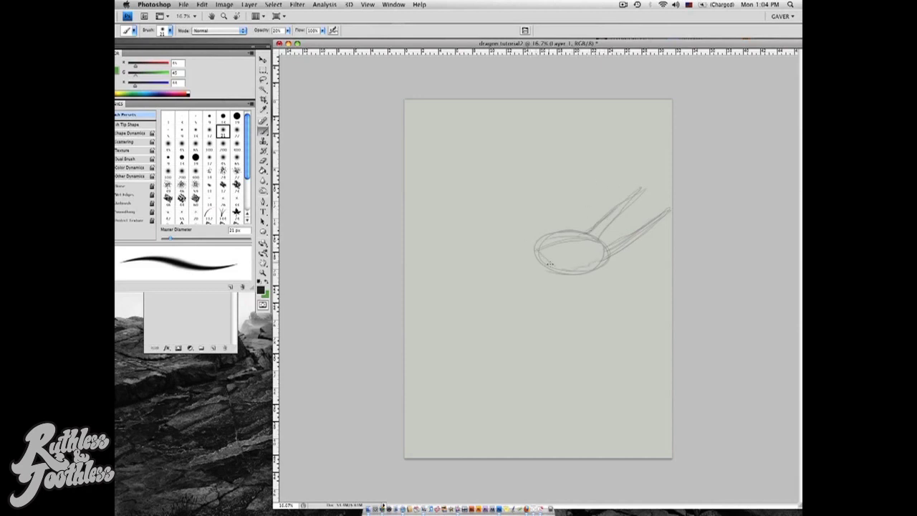
# Step: Rough in the brow and eye-socket contours inside the skull oval, plus a curved cheek shape beneath it
pyautogui.moveTo(538, 251); pyautogui.dragTo(565, 270)
pyautogui.moveTo(574, 263); pyautogui.dragTo(599, 259)
pyautogui.moveTo(535, 248)
pyautogui.mouseDown()
pyautogui.moveTo(532, 258)
pyautogui.moveTo(541, 256)
pyautogui.mouseUp()
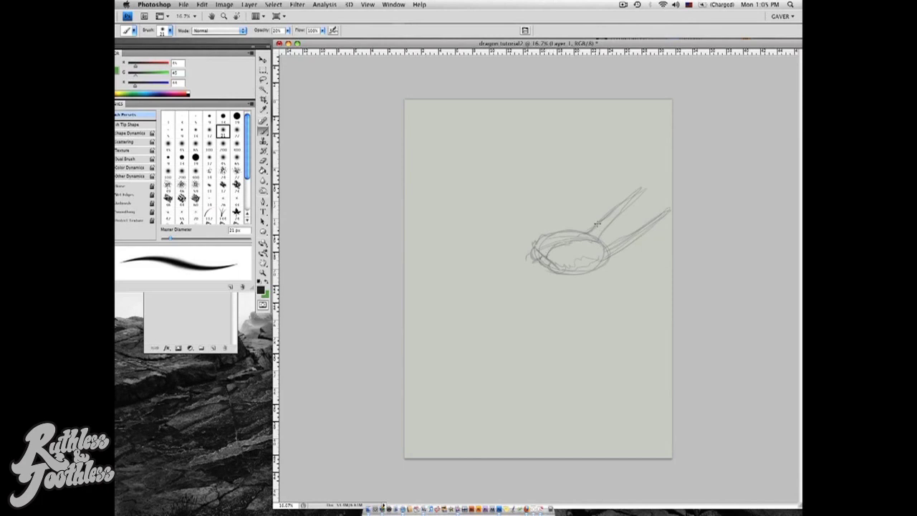
pyautogui.moveTo(579, 233); pyautogui.dragTo(559, 235)
pyautogui.moveTo(535, 248); pyautogui.dragTo(539, 251)
pyautogui.moveTo(542, 285)
pyautogui.mouseDown()
pyautogui.moveTo(545, 292)
pyautogui.moveTo(546, 281)
pyautogui.mouseUp()
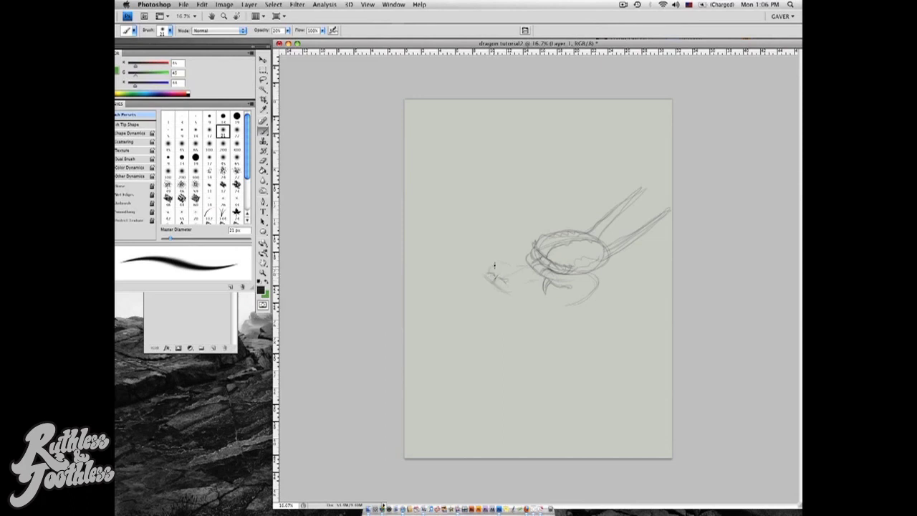
# Step: Sketch the snout bulge left of the skull with whisker strokes at its tip, and sweep a long jaw curve below the cheek
pyautogui.moveTo(505, 278); pyautogui.dragTo(517, 275)
pyautogui.moveTo(502, 292); pyautogui.dragTo(523, 284)
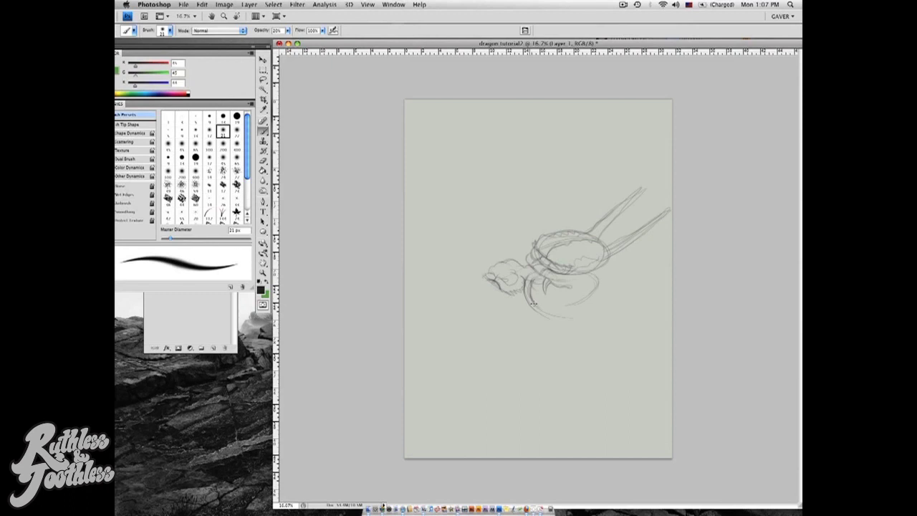
pyautogui.moveTo(551, 310)
pyautogui.mouseDown()
pyautogui.moveTo(594, 310)
pyautogui.moveTo(554, 313)
pyautogui.moveTo(643, 276)
pyautogui.moveTo(586, 315)
pyautogui.mouseUp()
pyautogui.moveTo(493, 265); pyautogui.dragTo(468, 281)
pyautogui.moveTo(489, 267)
pyautogui.mouseDown()
pyautogui.moveTo(480, 278)
pyautogui.moveTo(522, 292)
pyautogui.mouseUp()
pyautogui.moveTo(558, 259); pyautogui.dragTo(574, 265)
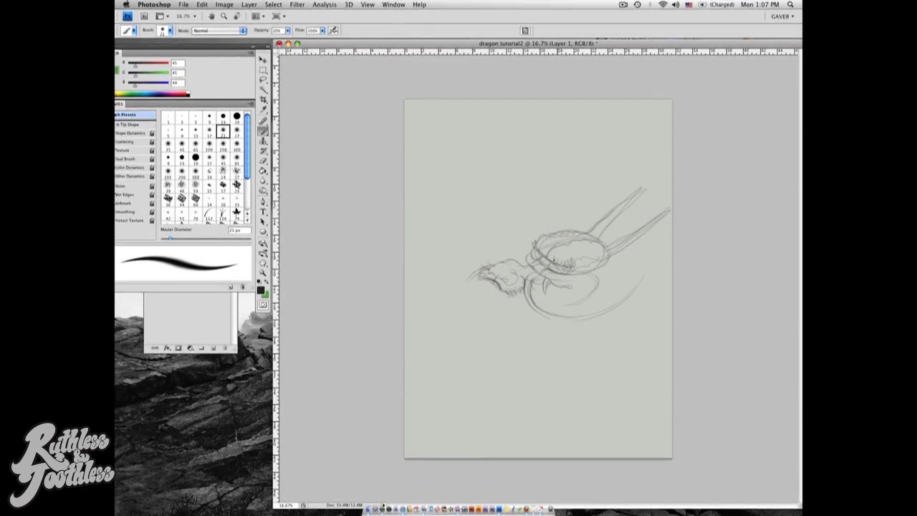
# Step: Add small spikes above the brow and hatch radiating strokes across the cheek below the skull
pyautogui.moveTo(533, 241)
pyautogui.mouseDown()
pyautogui.moveTo(544, 232)
pyautogui.moveTo(529, 230)
pyautogui.mouseUp()
pyautogui.moveTo(573, 257)
pyautogui.mouseDown()
pyautogui.moveTo(593, 249)
pyautogui.moveTo(616, 278)
pyautogui.mouseUp()
pyautogui.moveTo(617, 284)
pyautogui.mouseDown()
pyautogui.moveTo(588, 283)
pyautogui.moveTo(602, 292)
pyautogui.moveTo(569, 309)
pyautogui.moveTo(554, 302)
pyautogui.moveTo(564, 303)
pyautogui.mouseUp()
pyautogui.moveTo(551, 295)
pyautogui.mouseDown()
pyautogui.moveTo(561, 301)
pyautogui.moveTo(582, 286)
pyautogui.moveTo(577, 296)
pyautogui.mouseUp()
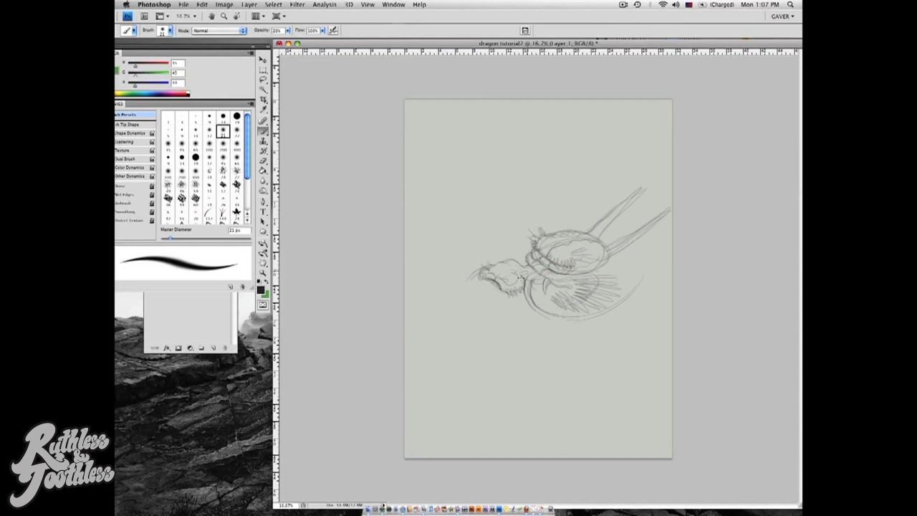
# Step: Extend the snout down and left with a blocky muzzle form and rounded construction lines over it
pyautogui.moveTo(503, 290)
pyautogui.mouseDown()
pyautogui.moveTo(516, 276)
pyautogui.moveTo(498, 298)
pyautogui.moveTo(482, 286)
pyautogui.moveTo(503, 292)
pyautogui.moveTo(483, 285)
pyautogui.moveTo(496, 286)
pyautogui.mouseUp()
pyautogui.moveTo(500, 292)
pyautogui.mouseDown()
pyautogui.moveTo(481, 285)
pyautogui.moveTo(465, 312)
pyautogui.moveTo(490, 297)
pyautogui.moveTo(475, 289)
pyautogui.moveTo(484, 307)
pyautogui.moveTo(465, 304)
pyautogui.moveTo(480, 321)
pyautogui.moveTo(461, 306)
pyautogui.moveTo(495, 322)
pyautogui.mouseUp()
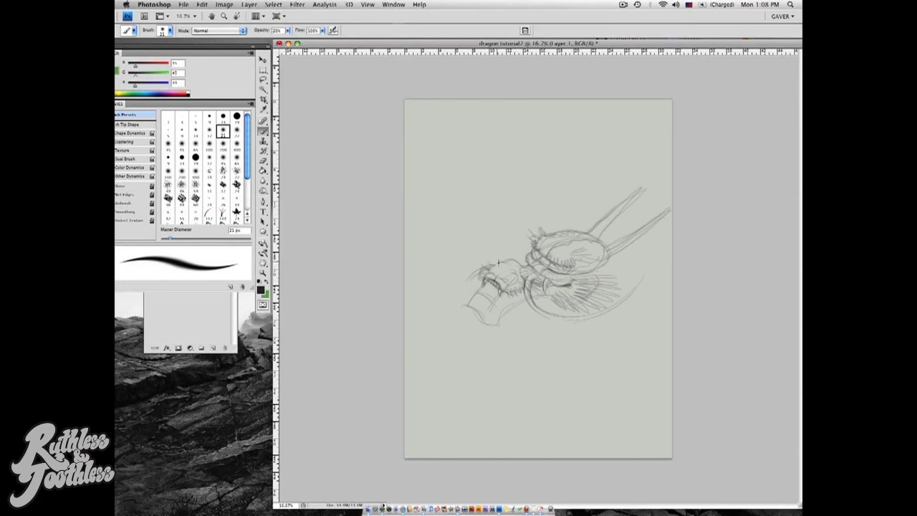
pyautogui.moveTo(494, 322); pyautogui.dragTo(487, 263)
pyautogui.moveTo(480, 296); pyautogui.dragTo(497, 306)
pyautogui.moveTo(539, 242)
pyautogui.mouseDown()
pyautogui.moveTo(613, 274)
pyautogui.moveTo(579, 231)
pyautogui.moveTo(529, 265)
pyautogui.moveTo(557, 284)
pyautogui.moveTo(500, 313)
pyautogui.mouseUp()
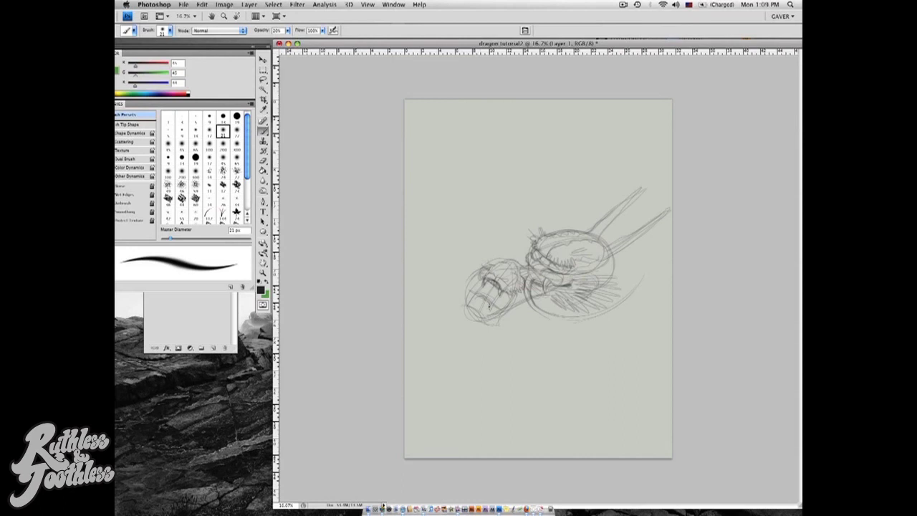
# Step: Draw the nostril and nose folds with darker strokes on the front of the muzzle
pyautogui.moveTo(478, 297)
pyautogui.mouseDown()
pyautogui.moveTo(494, 311)
pyautogui.moveTo(483, 292)
pyautogui.mouseUp()
pyautogui.moveTo(485, 291)
pyautogui.mouseDown()
pyautogui.moveTo(493, 300)
pyautogui.moveTo(484, 294)
pyautogui.moveTo(495, 290)
pyautogui.mouseUp()
pyautogui.moveTo(507, 298); pyautogui.dragTo(500, 306)
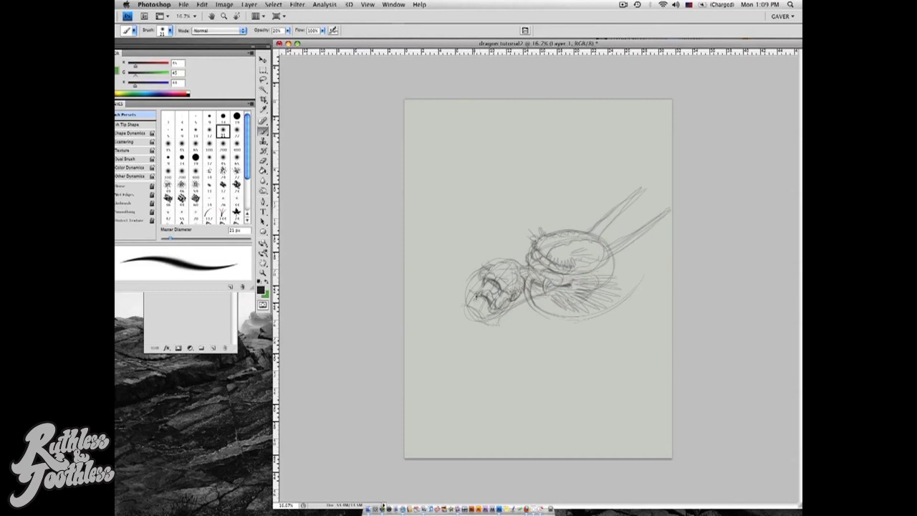
pyautogui.moveTo(475, 313)
pyautogui.mouseDown()
pyautogui.moveTo(493, 313)
pyautogui.moveTo(472, 313)
pyautogui.mouseUp()
pyautogui.moveTo(492, 317); pyautogui.dragTo(474, 301)
# Step: Add short radiating whisker spikes around the left side and underside of the muzzle
pyautogui.moveTo(450, 314)
pyautogui.mouseDown()
pyautogui.moveTo(473, 308)
pyautogui.moveTo(454, 301)
pyautogui.mouseUp()
pyautogui.moveTo(472, 300)
pyautogui.mouseDown()
pyautogui.moveTo(459, 297)
pyautogui.moveTo(466, 294)
pyautogui.mouseUp()
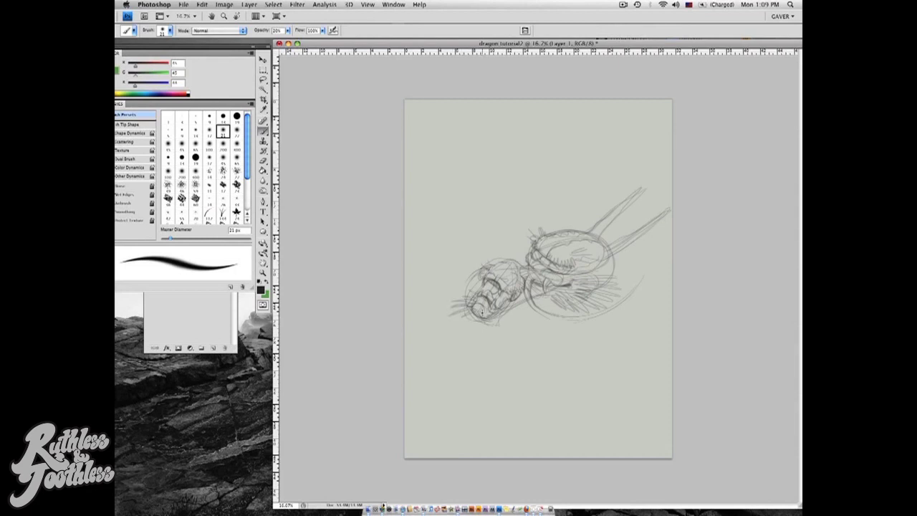
pyautogui.moveTo(483, 324)
pyautogui.mouseDown()
pyautogui.moveTo(451, 306)
pyautogui.moveTo(462, 296)
pyautogui.moveTo(459, 311)
pyautogui.moveTo(505, 326)
pyautogui.mouseUp()
pyautogui.moveTo(515, 327); pyautogui.dragTo(508, 322)
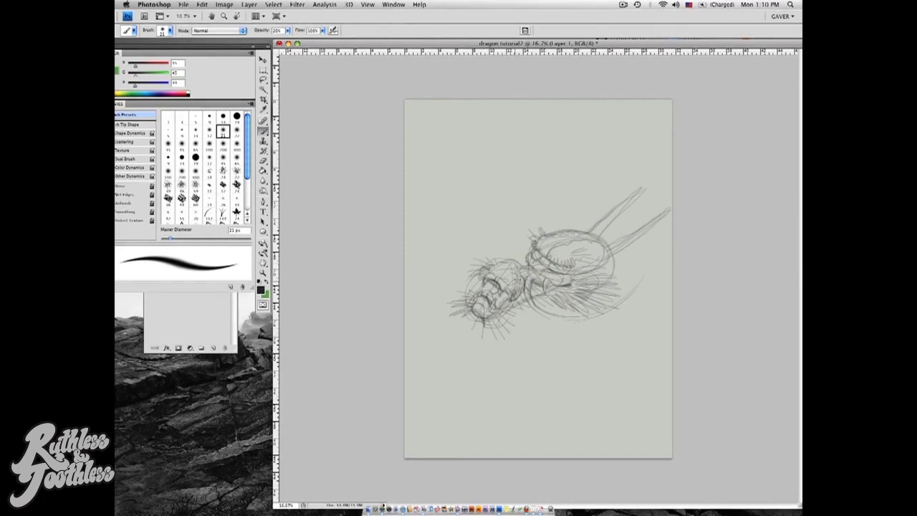
# Step: Darken the contour beneath the eye and draw spikes fanning out from the brow
pyautogui.moveTo(522, 273)
pyautogui.mouseDown()
pyautogui.moveTo(533, 276)
pyautogui.moveTo(540, 258)
pyautogui.moveTo(565, 270)
pyautogui.mouseUp()
pyautogui.moveTo(543, 234); pyautogui.dragTo(529, 217)
pyautogui.moveTo(535, 237); pyautogui.dragTo(519, 222)
pyautogui.moveTo(535, 245); pyautogui.dragTo(521, 237)
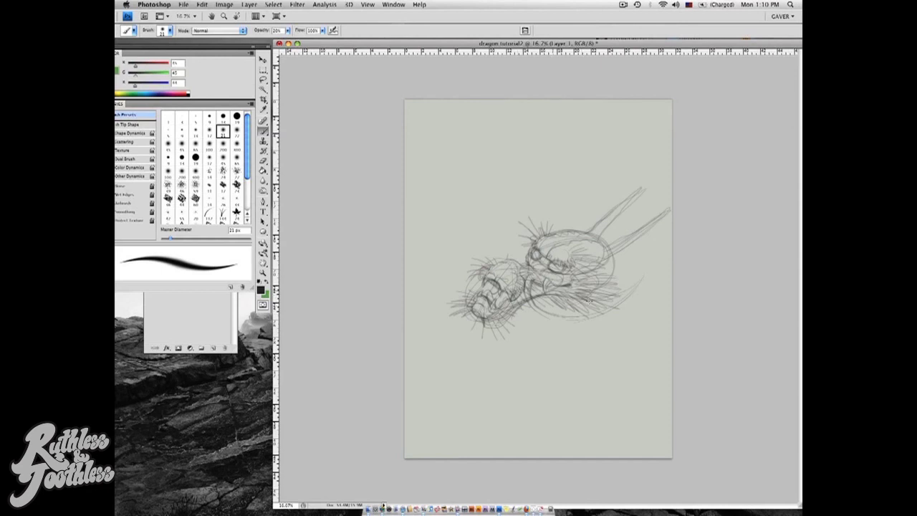
# Step: Sweep a curved, hatched frill from the jaw up towards the canvas's right edge
pyautogui.moveTo(595, 312); pyautogui.dragTo(664, 265)
pyautogui.moveTo(595, 305); pyautogui.dragTo(671, 264)
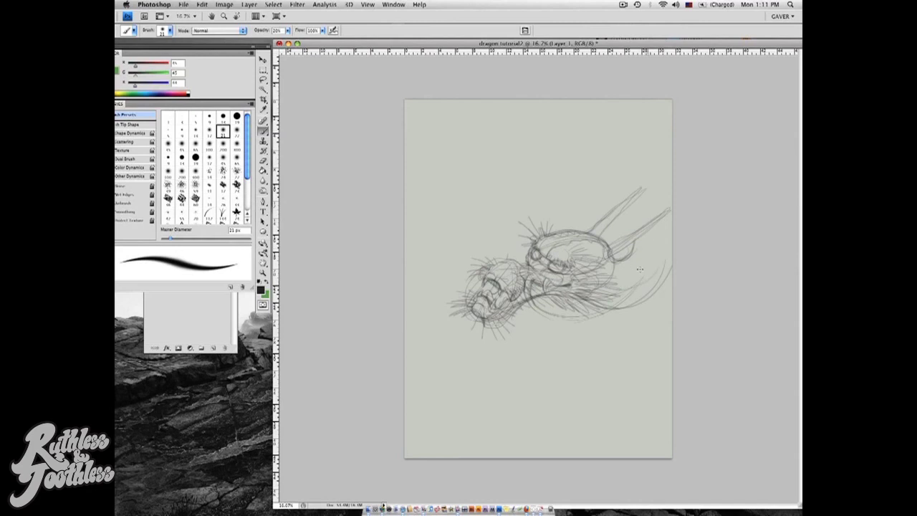
pyautogui.moveTo(623, 288)
pyautogui.mouseDown()
pyautogui.moveTo(661, 224)
pyautogui.moveTo(661, 241)
pyautogui.moveTo(612, 300)
pyautogui.moveTo(628, 289)
pyautogui.moveTo(638, 296)
pyautogui.moveTo(649, 270)
pyautogui.moveTo(649, 287)
pyautogui.moveTo(654, 257)
pyautogui.moveTo(657, 292)
pyautogui.mouseUp()
pyautogui.moveTo(659, 259)
pyautogui.mouseDown()
pyautogui.moveTo(662, 281)
pyautogui.moveTo(667, 211)
pyautogui.mouseUp()
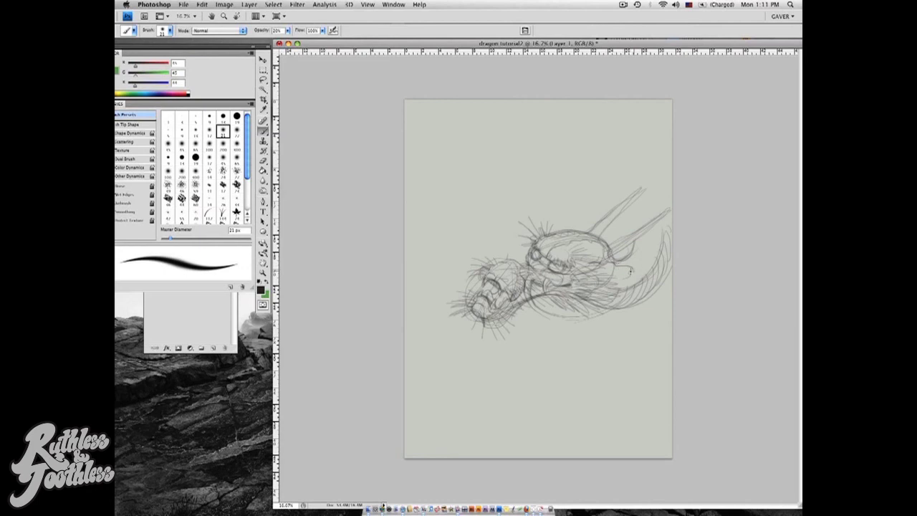
# Step: Shape the ear folds behind the cheek, strengthen the lower horn and draw guide lines across the horn tips
pyautogui.moveTo(633, 273); pyautogui.dragTo(630, 276)
pyautogui.moveTo(614, 272); pyautogui.dragTo(612, 282)
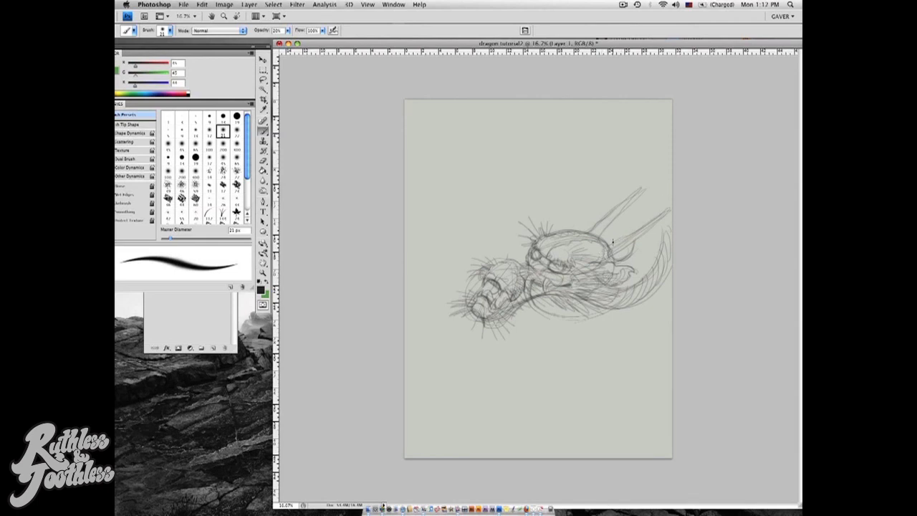
pyautogui.moveTo(614, 245); pyautogui.dragTo(660, 212)
pyautogui.moveTo(611, 189); pyautogui.dragTo(644, 189)
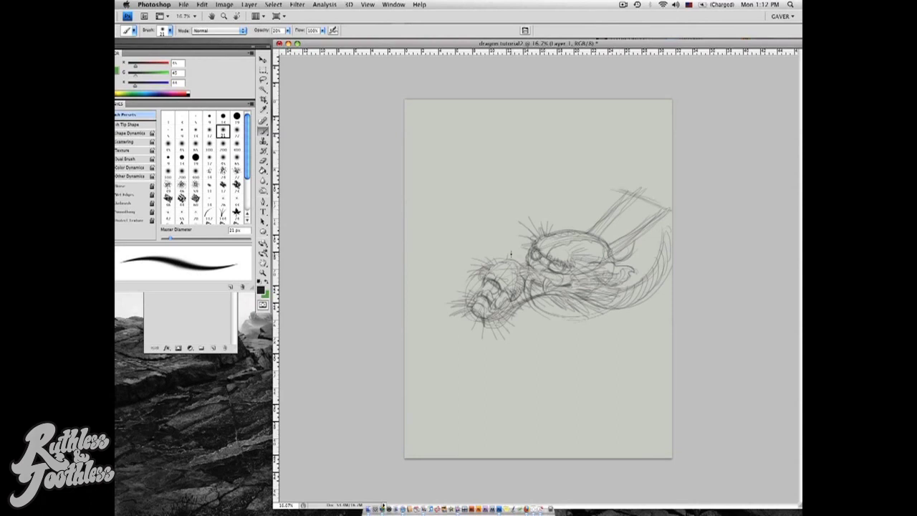
# Step: Add more spikes around the muzzle, the top of the snout and the skull near the horn base
pyautogui.moveTo(486, 323); pyautogui.dragTo(503, 335)
pyautogui.moveTo(448, 302); pyautogui.dragTo(467, 311)
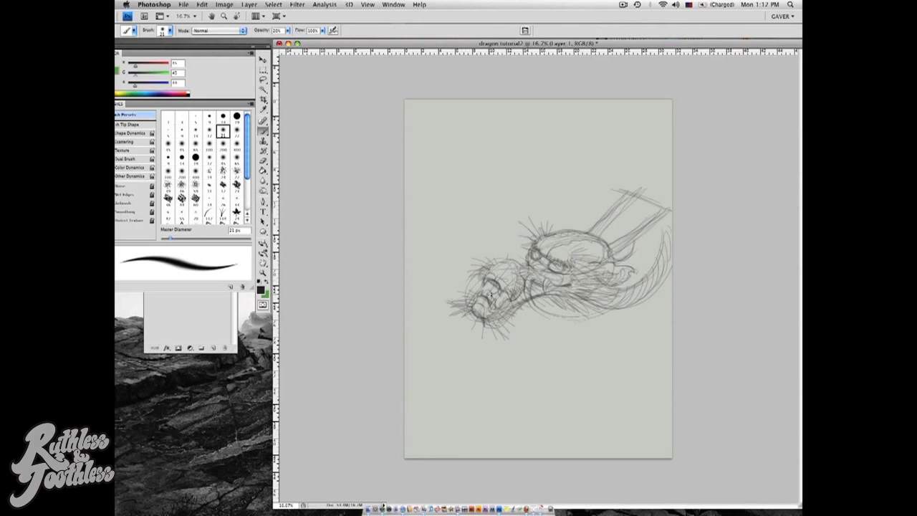
pyautogui.moveTo(465, 267); pyautogui.dragTo(478, 274)
pyautogui.moveTo(485, 278)
pyautogui.mouseDown()
pyautogui.moveTo(495, 288)
pyautogui.moveTo(502, 250)
pyautogui.moveTo(513, 241)
pyautogui.mouseUp()
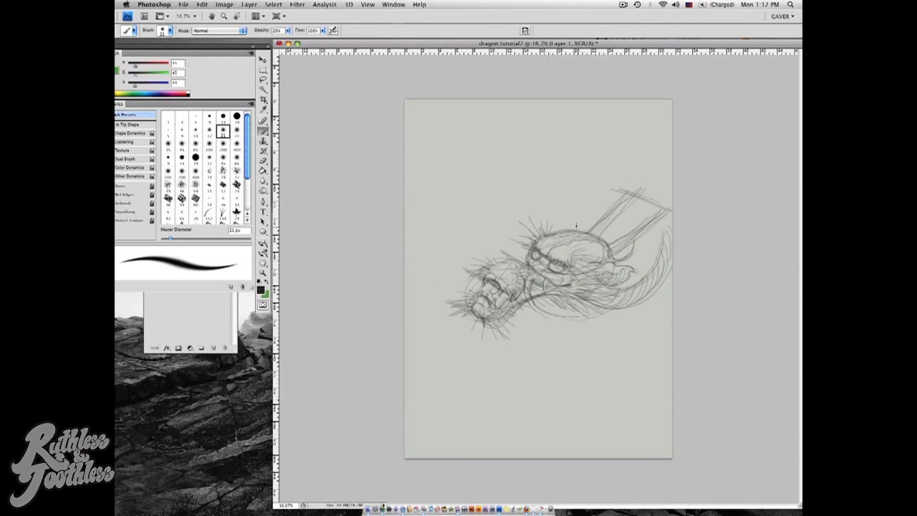
pyautogui.moveTo(613, 251); pyautogui.dragTo(565, 218)
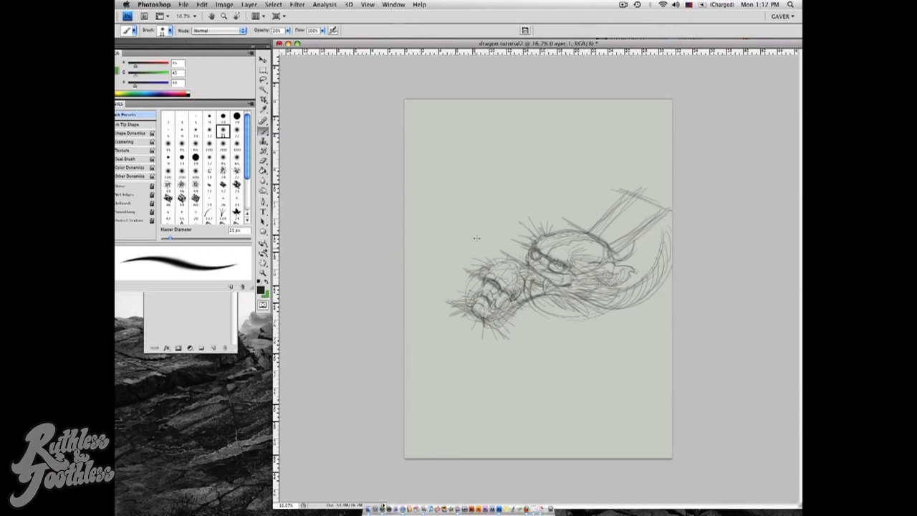